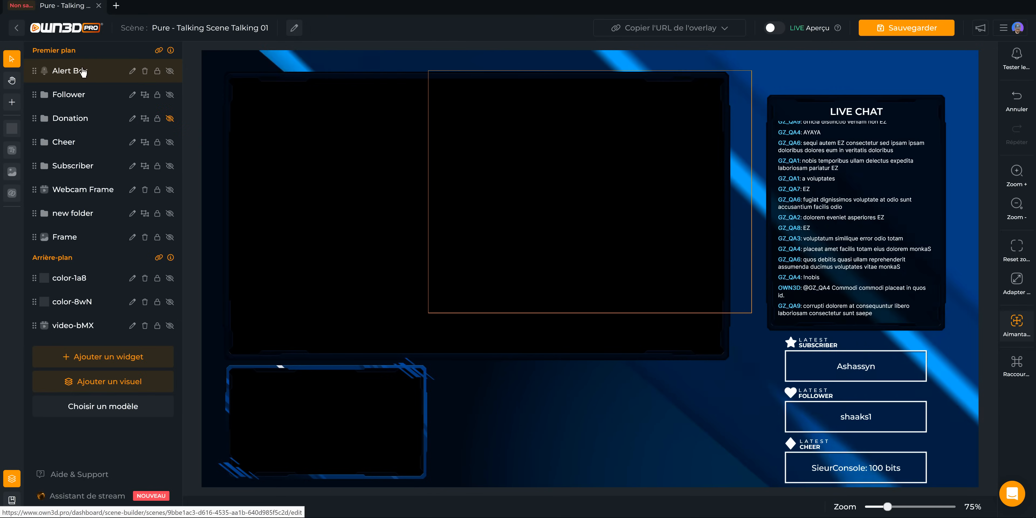
# - Move the Alert Box below the large frame to about X 578, Y 621, and trigger a test follower alert
pyautogui.moveTo(566, 196); pyautogui.dragTo(571, 394)
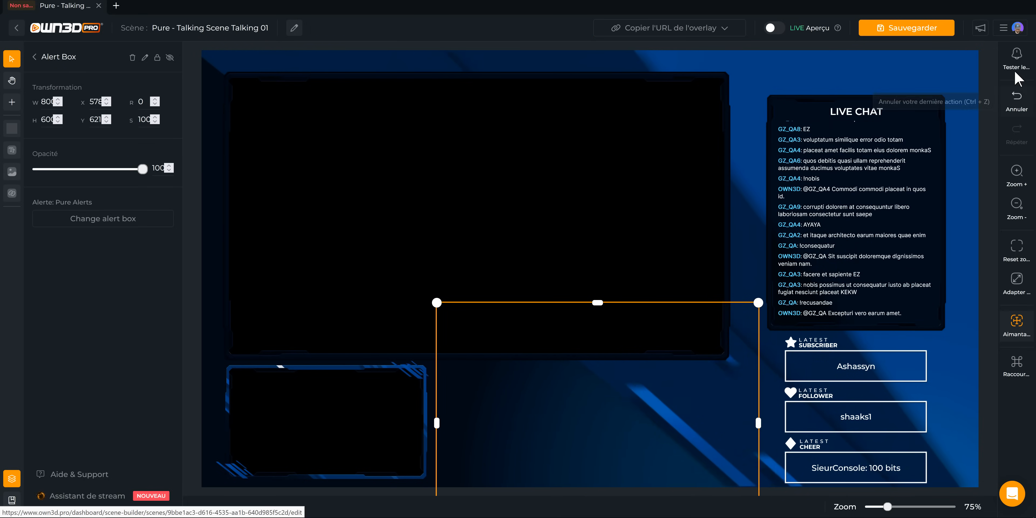
pyautogui.click(1016, 56)
pyautogui.click(865, 58)
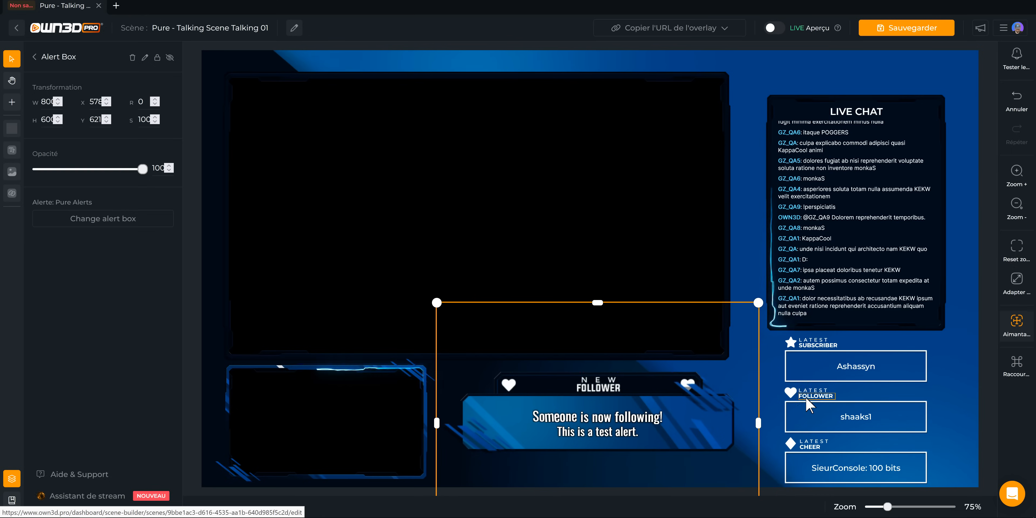
# - Return to the layer list, expand the Subscriber folder and save the scene
pyautogui.click(35, 57)
pyautogui.click(76, 166)
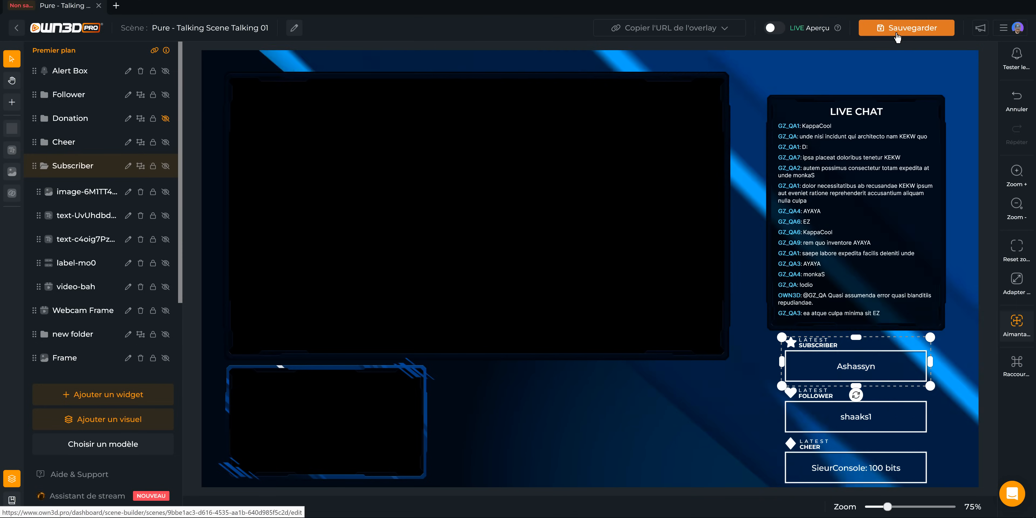
pyautogui.click(897, 35)
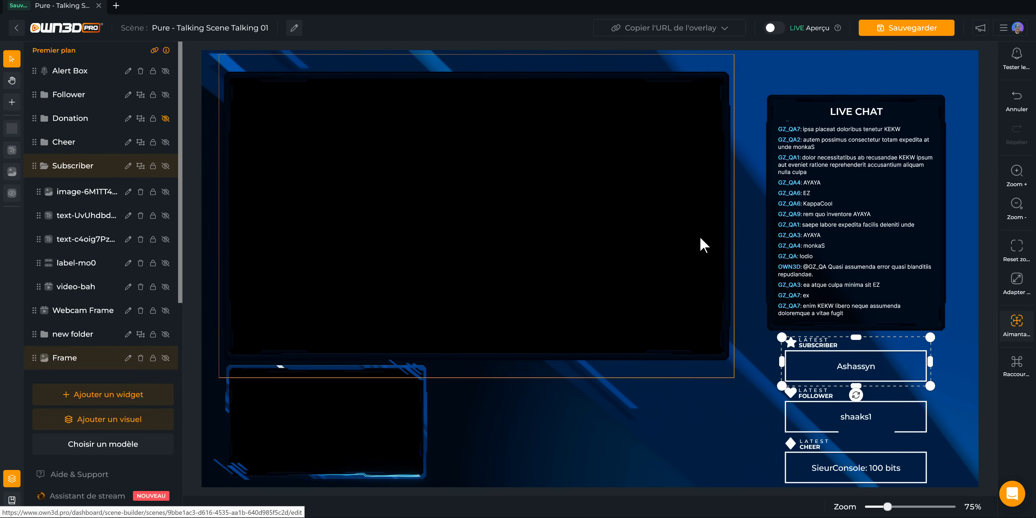
# - Select the latest cheer group on the canvas and inspect the label layer inside its Cheer folder
pyautogui.click(864, 471)
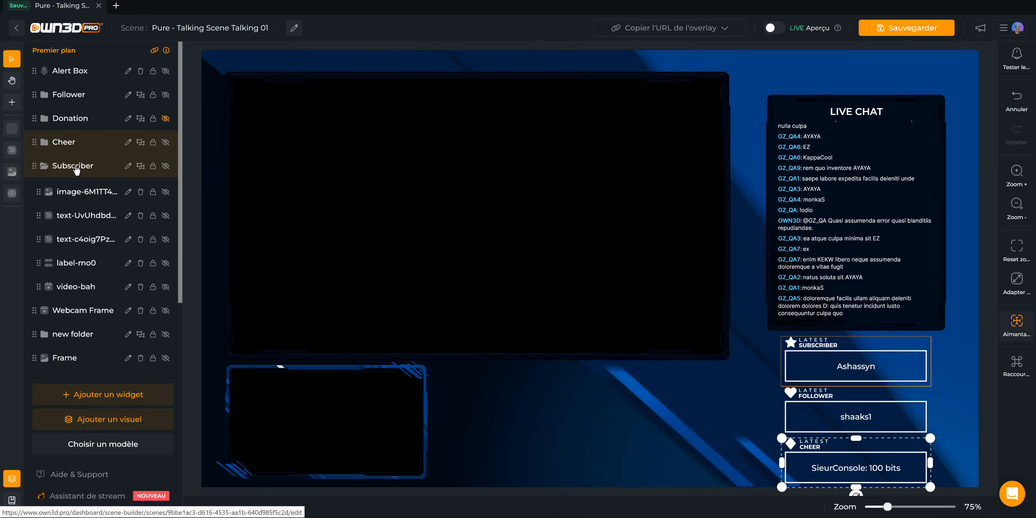
pyautogui.click(45, 141)
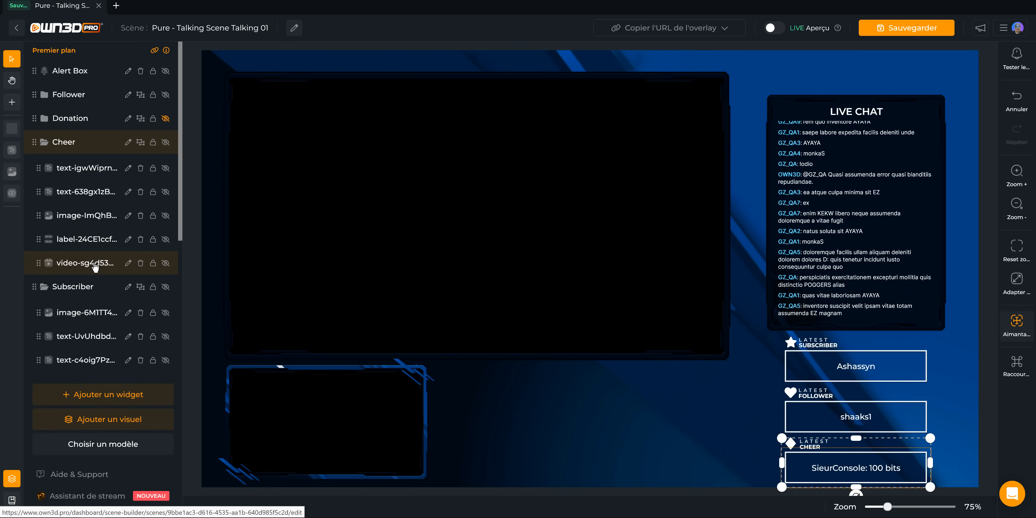
pyautogui.click(92, 240)
# - Open the Pure folder in Mes scènes, look through its scenes and open the options of Pure - Starting Scene Starting 01
pyautogui.click(37, 180)
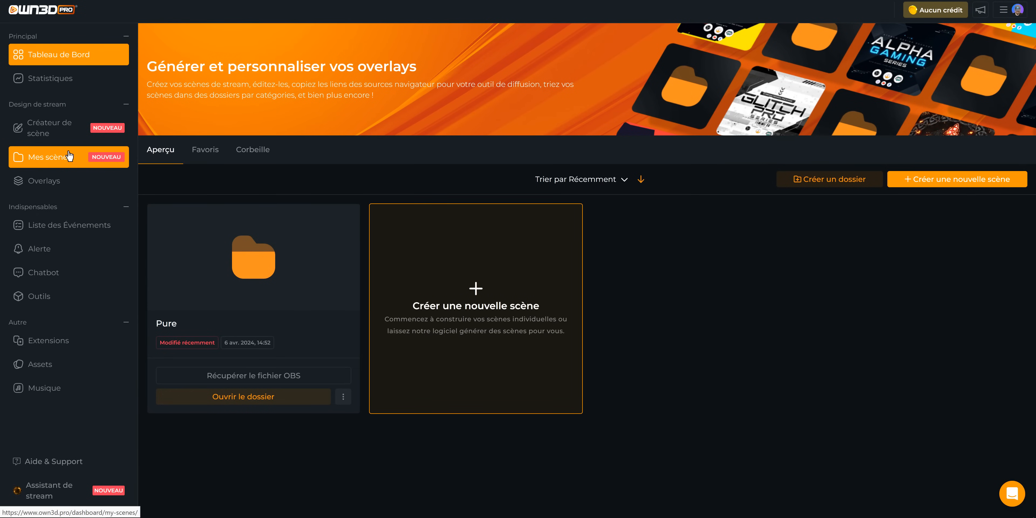
pyautogui.click(274, 278)
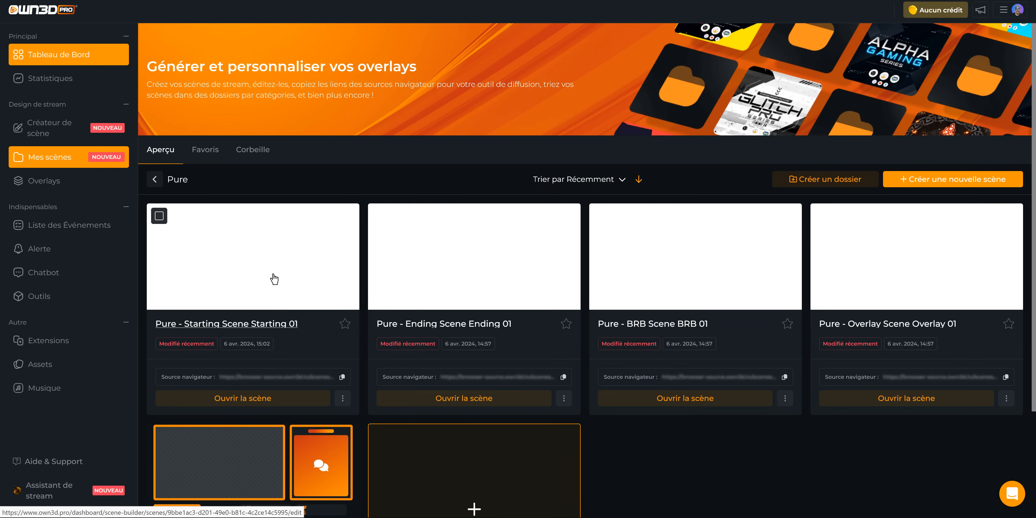
pyautogui.scroll(-3, 786, 370)
pyautogui.scroll(3, 515, 349)
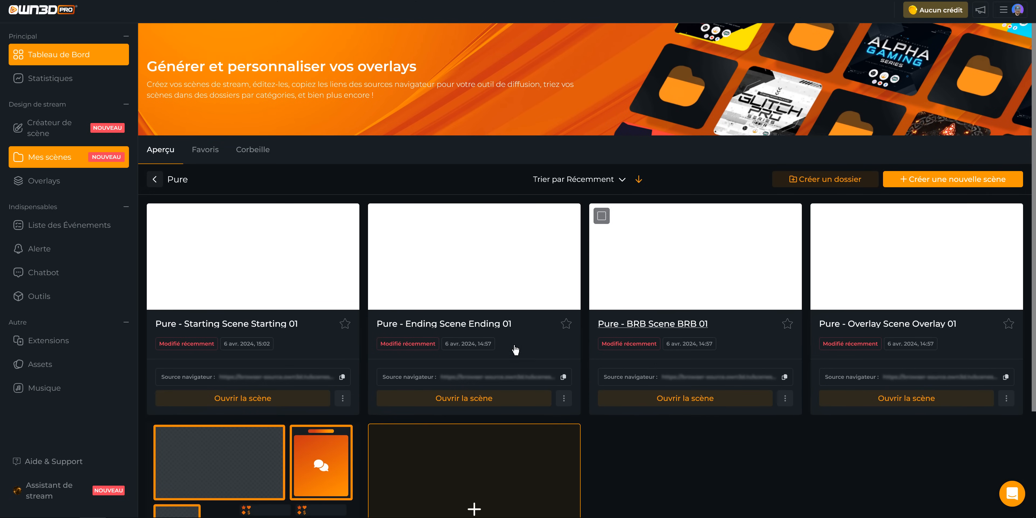
pyautogui.click(343, 399)
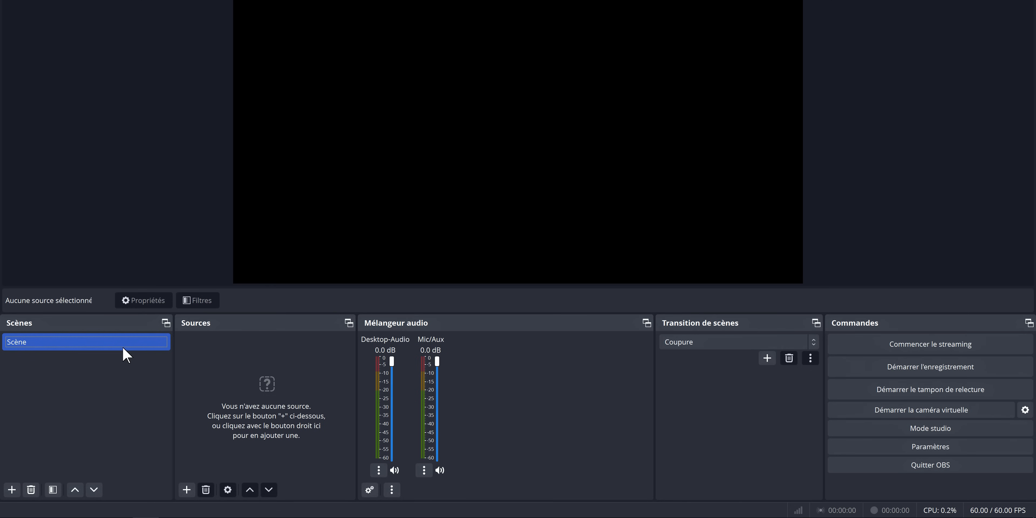
# - Switch to OBS and add a Navigateur web source named "ça discute" to the scene
pyautogui.click(188, 491)
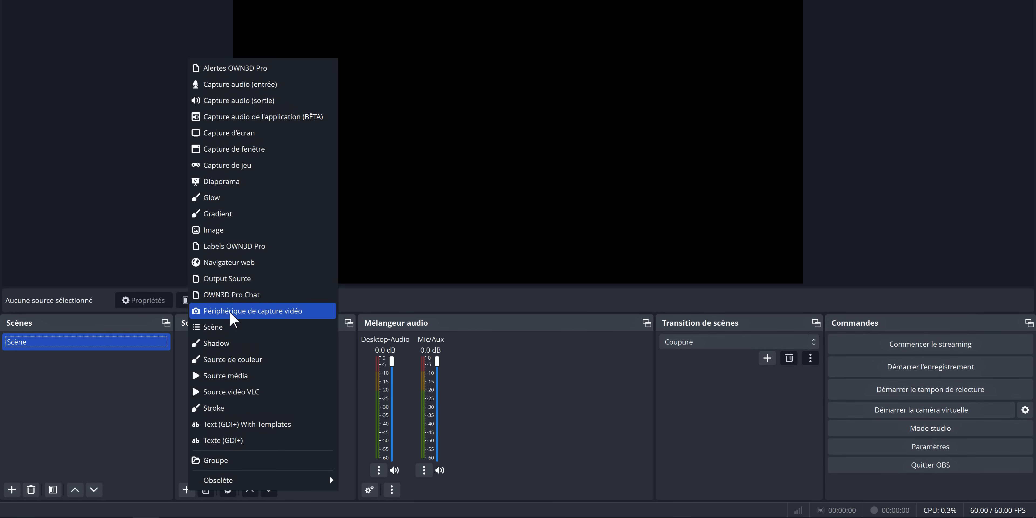
pyautogui.click(238, 264)
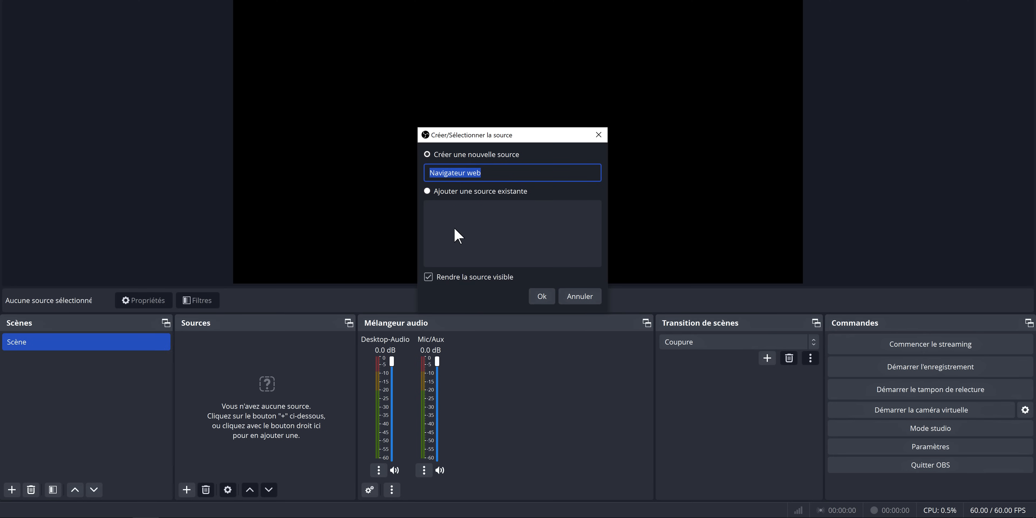
pyautogui.write('ça discute')
pyautogui.press('Return')
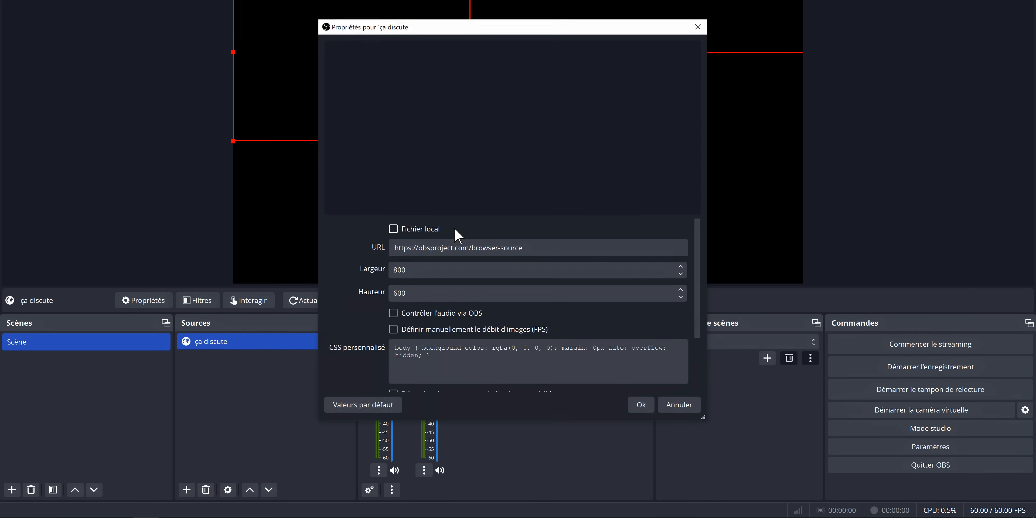
# - Paste the copied scene URL into the browser source, set its width and height to fill the canvas, and lock the source
pyautogui.tripleClick(469, 248)
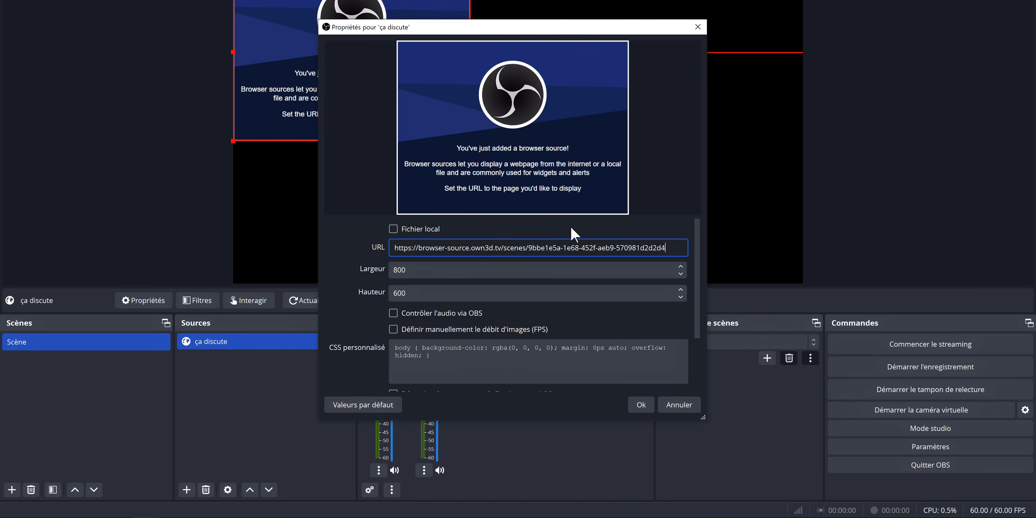
pyautogui.press('Tab')
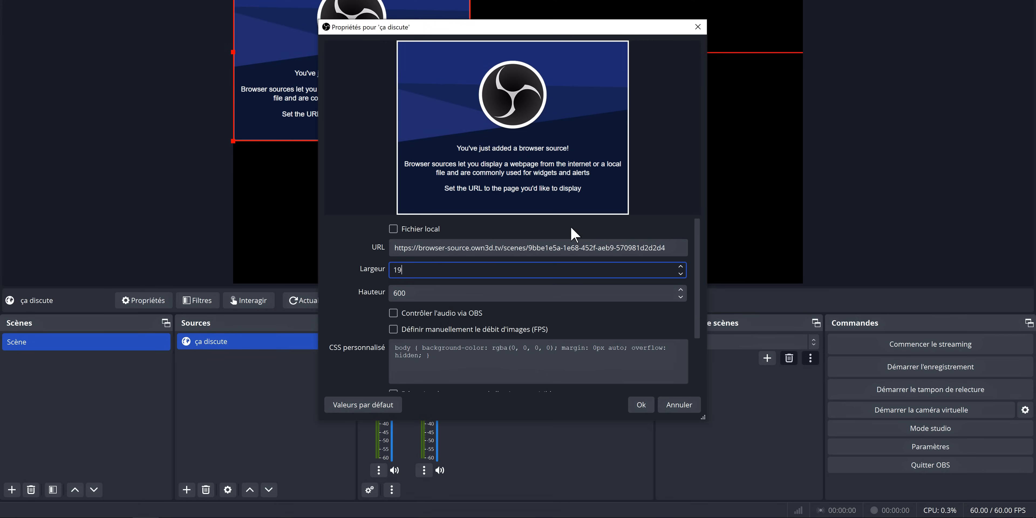
pyautogui.press('Tab')
pyautogui.write('1')
pyautogui.click(641, 405)
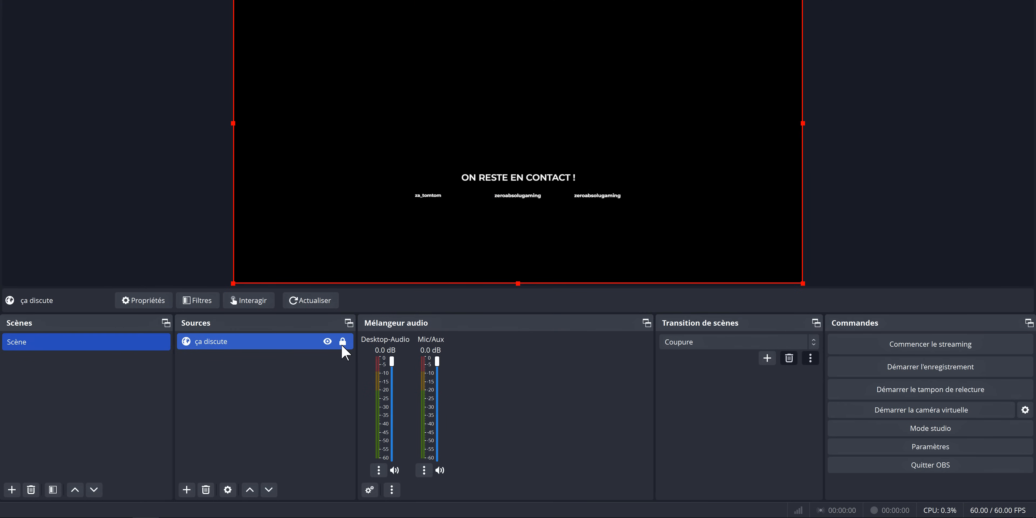
pyautogui.click(342, 342)
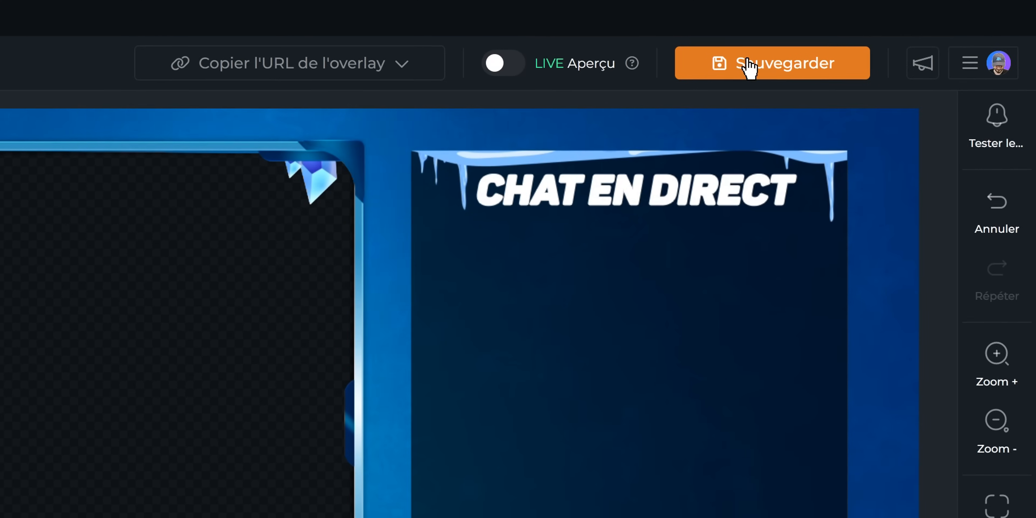
# - Save the overlay scene in the OWN3D editor and refresh the "ça discute" source in OBS
pyautogui.click(747, 68)
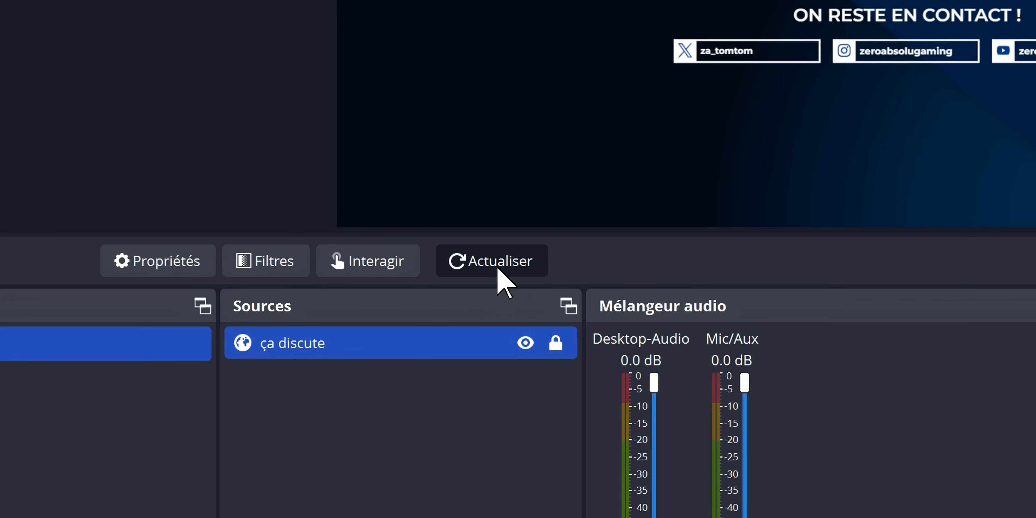
pyautogui.click(504, 269)
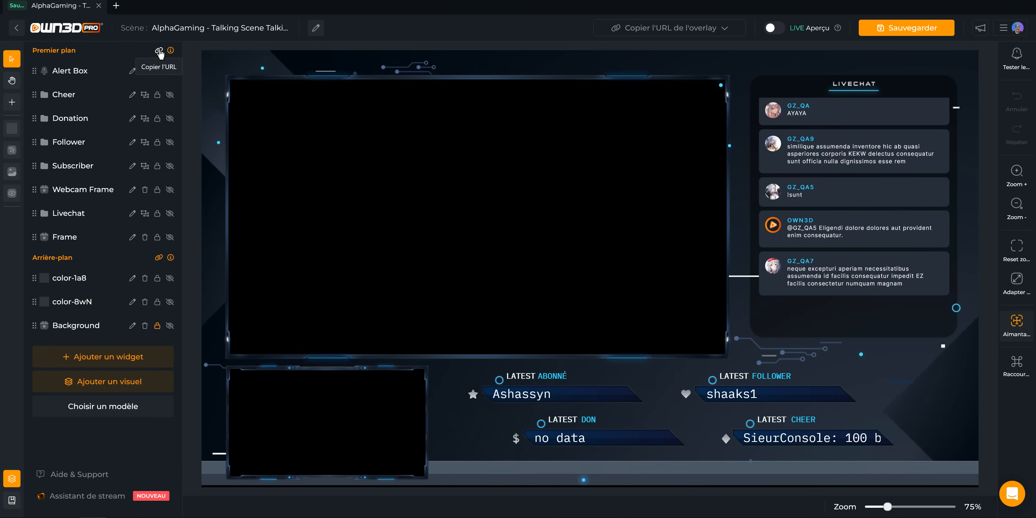
# - In the OWN3D editor, copy the Premier plan overlay URL of the AlphaGaming talking scene
pyautogui.click(160, 51)
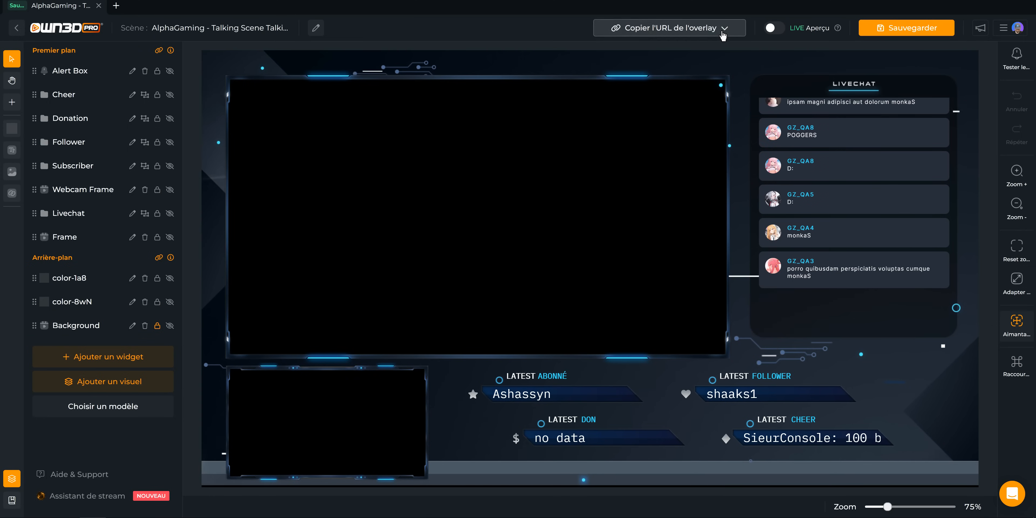
pyautogui.click(725, 29)
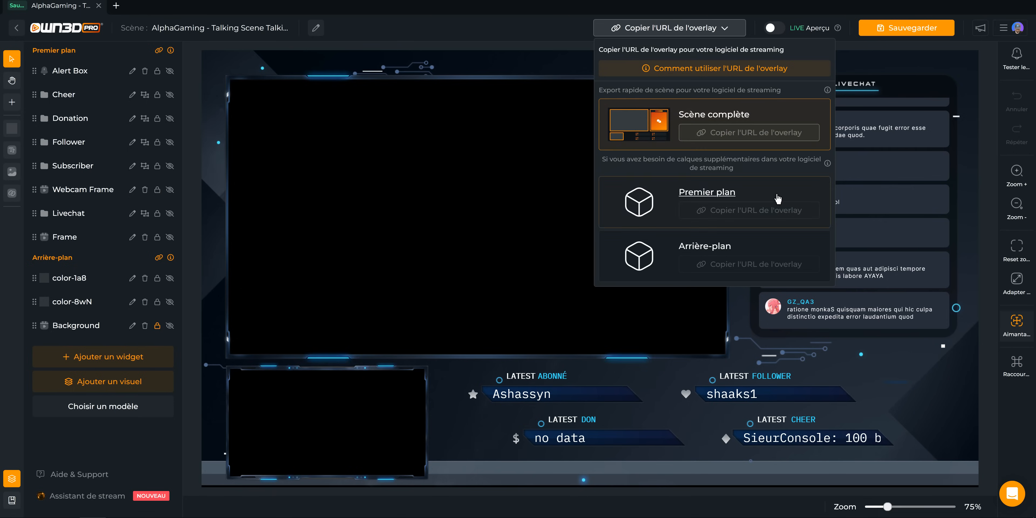
pyautogui.click(749, 211)
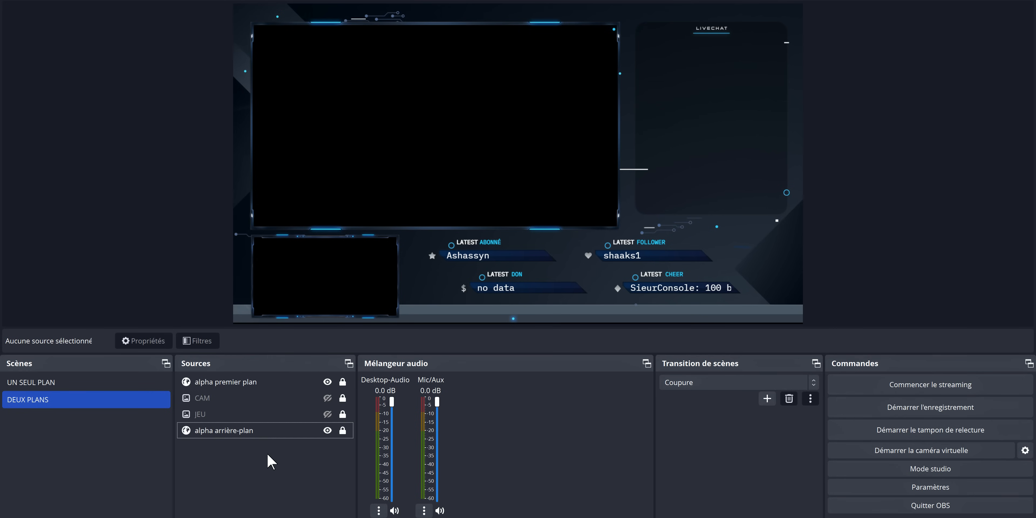
# - In OBS's DEUX PLANS scene, select the foreground and background overlay sources in turn, and show the hidden CAM and JEU sources
pyautogui.click(240, 384)
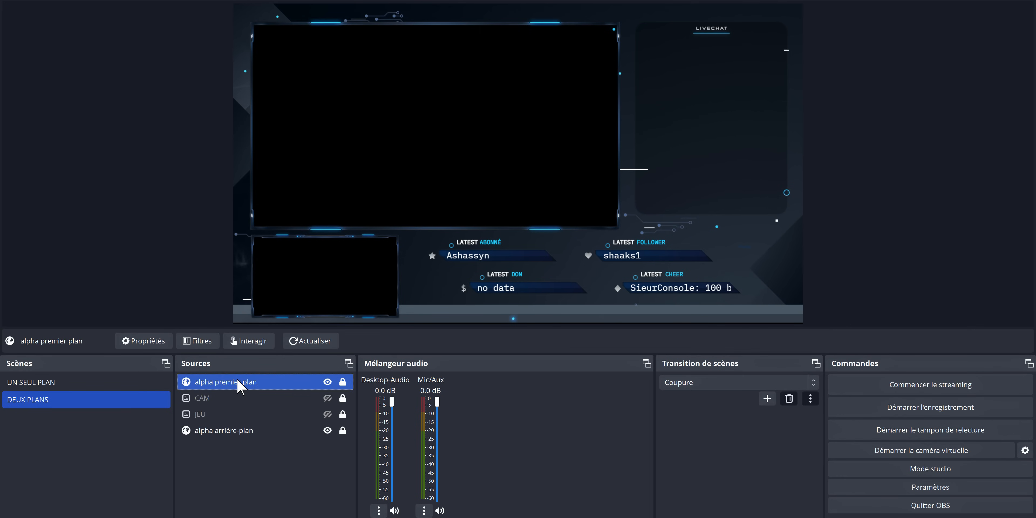
pyautogui.click(247, 430)
pyautogui.click(242, 384)
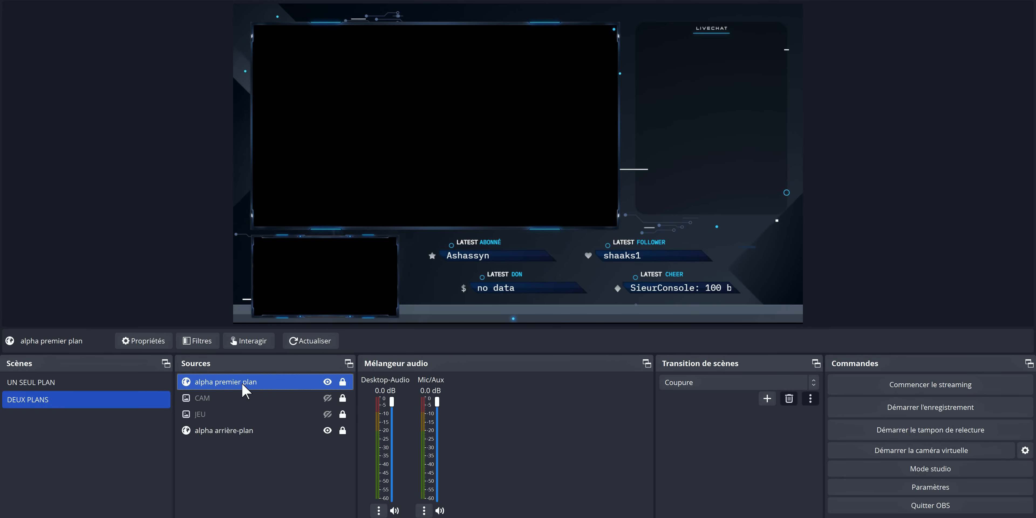
pyautogui.click(251, 430)
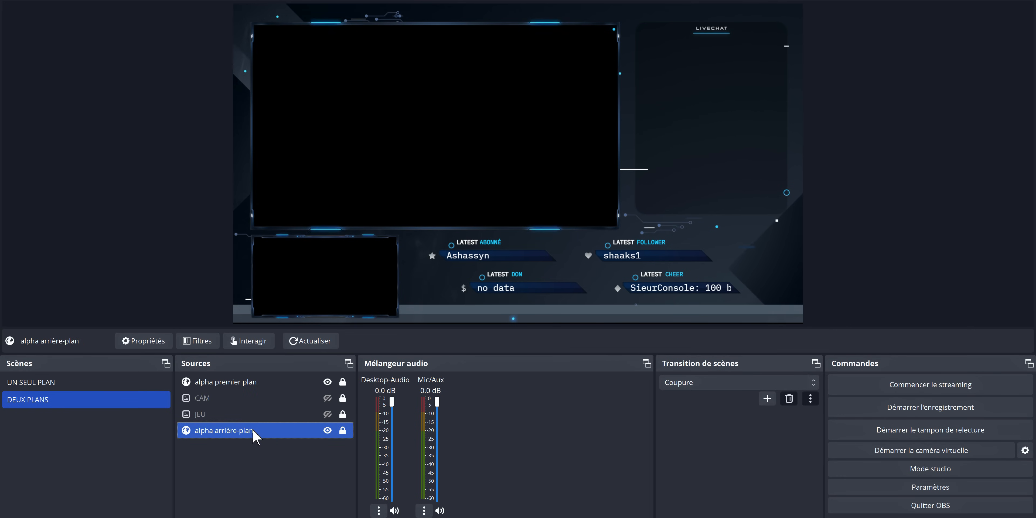
pyautogui.click(327, 398)
pyautogui.click(327, 415)
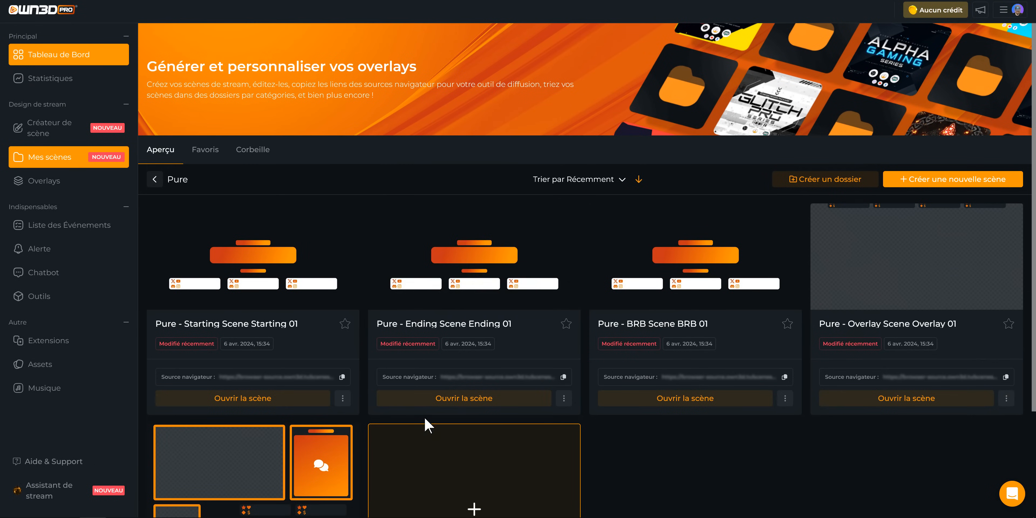
pyautogui.click(343, 398)
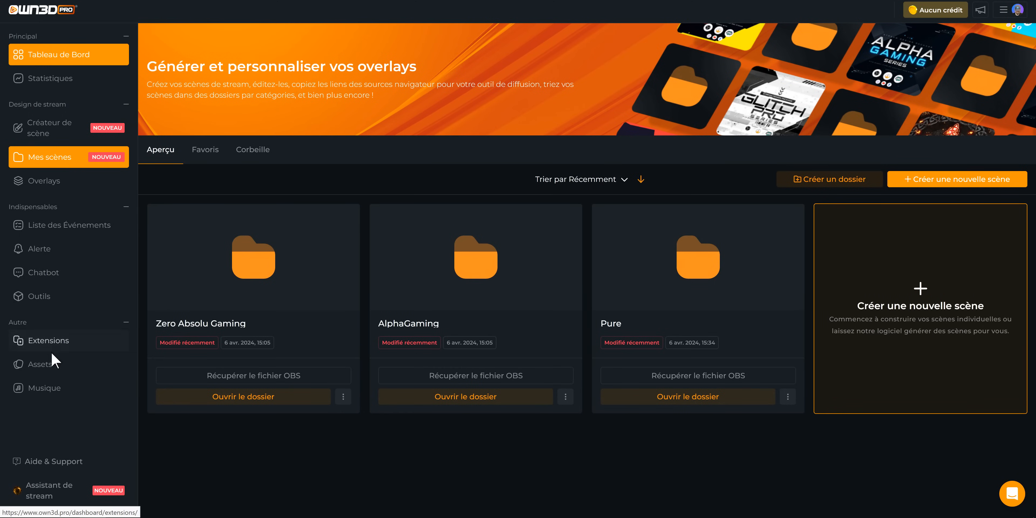
# - Open the BlackWhite transition from the OWN3D Transitions assets and check its transition point
pyautogui.click(49, 365)
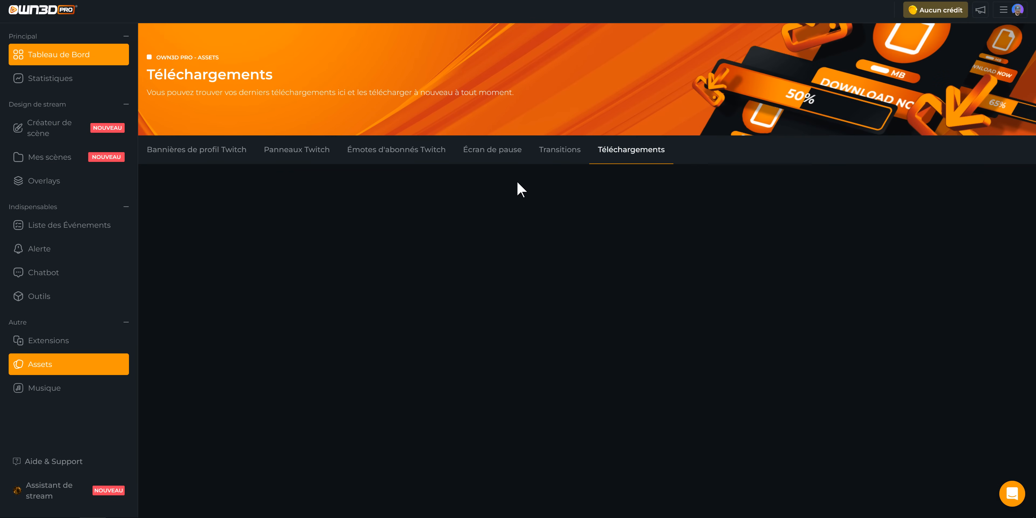
pyautogui.click(555, 157)
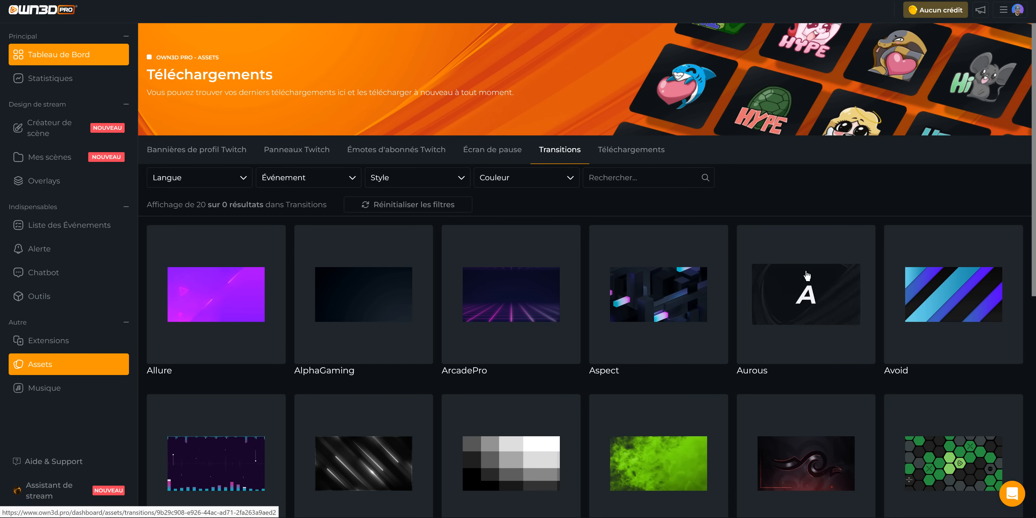
pyautogui.scroll(-2, 551, 418)
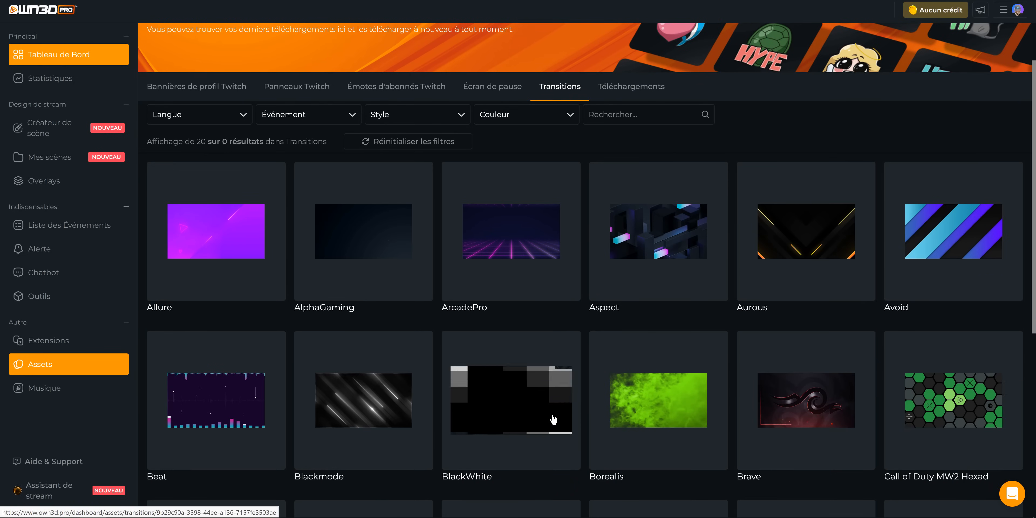
pyautogui.click(554, 419)
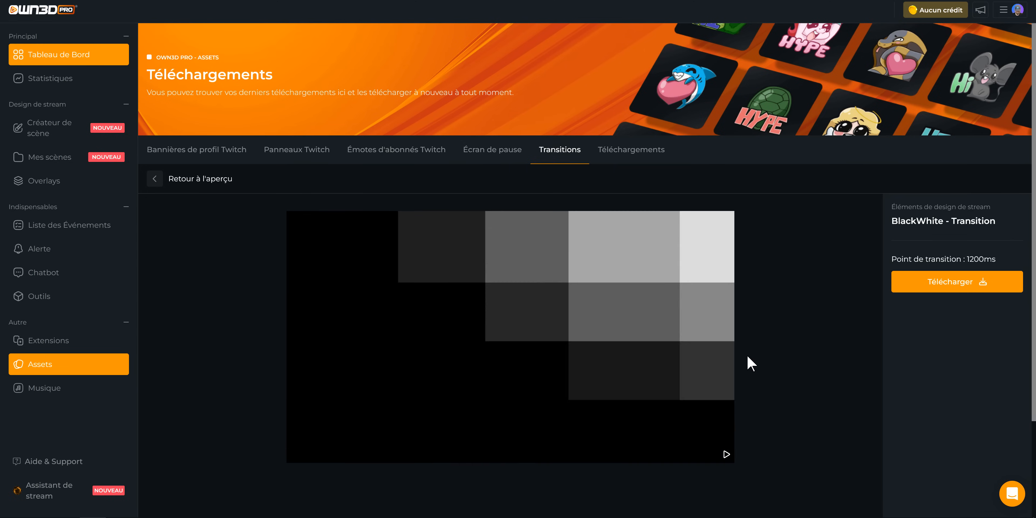
pyautogui.moveTo(890, 257); pyautogui.dragTo(992, 255)
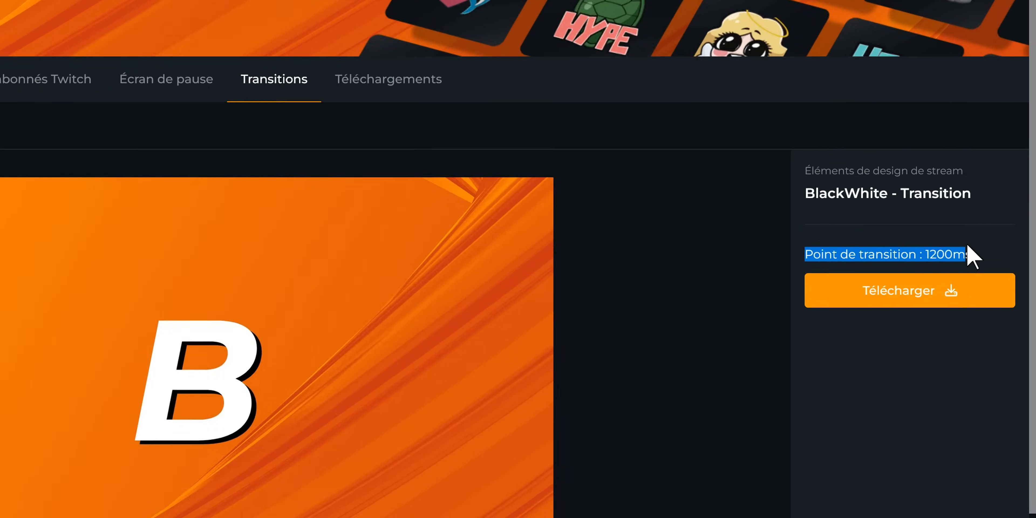
pyautogui.click(970, 255)
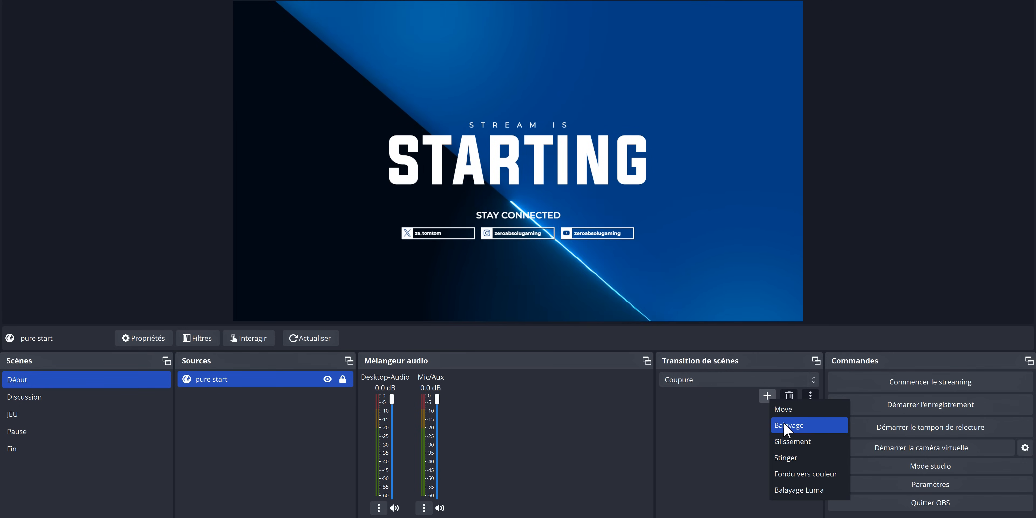
# - In OBS, add a Stinger transition named POUET and load en-tdSGnkwU.webm from Downloads as its video file
pyautogui.click(789, 457)
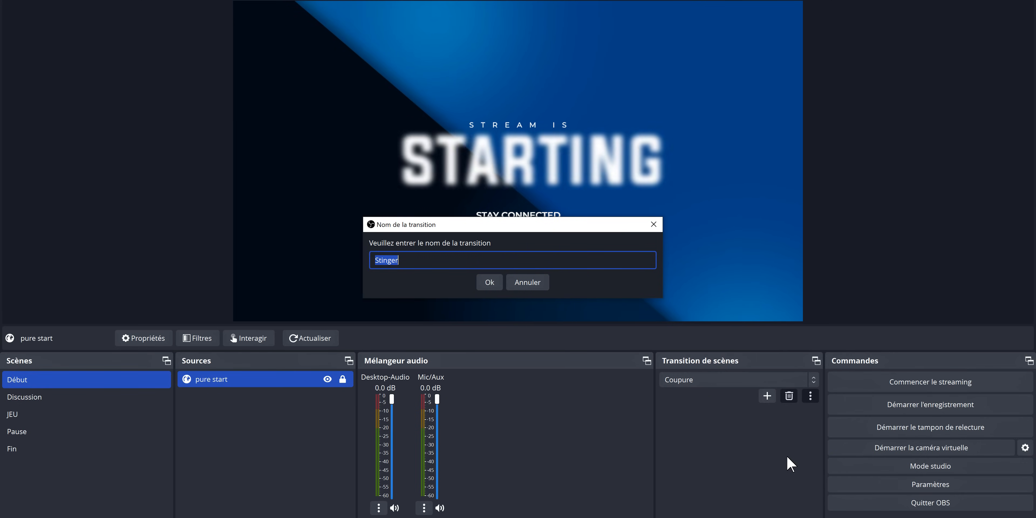
pyautogui.write('POUET')
pyautogui.press('Return')
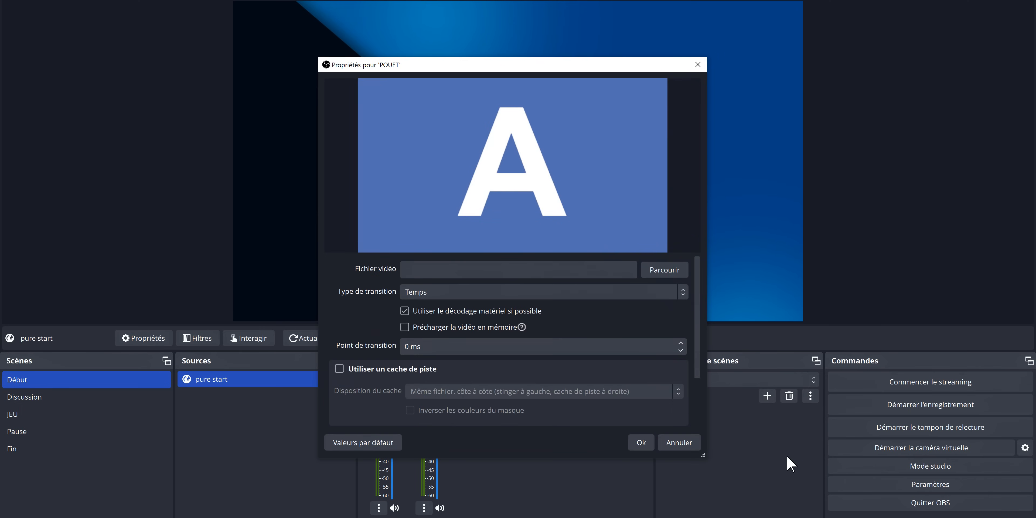
pyautogui.click(675, 275)
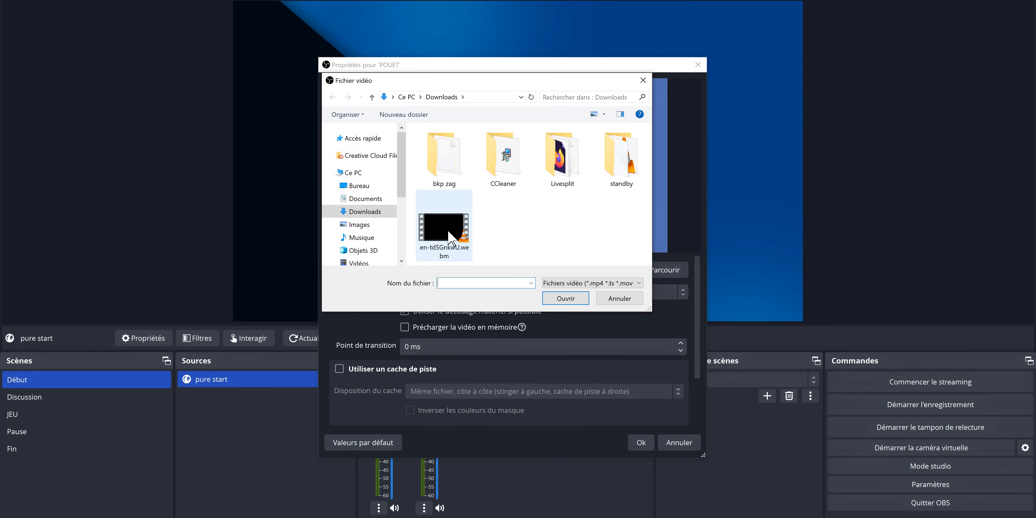
pyautogui.click(451, 238)
pyautogui.click(564, 298)
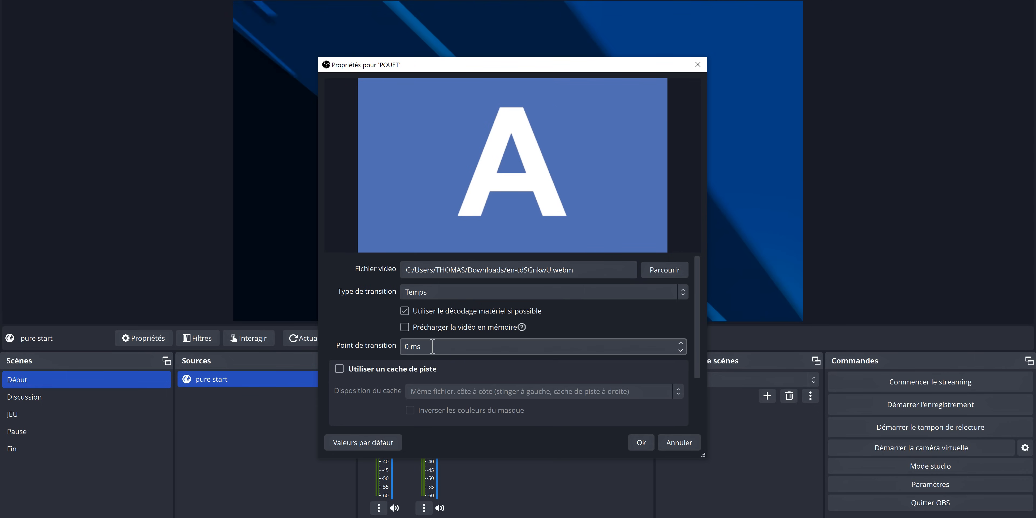
# - Set the stinger's transition point to 1200 ms and switch to the JEU scene to try the transition
pyautogui.moveTo(432, 346); pyautogui.dragTo(378, 350)
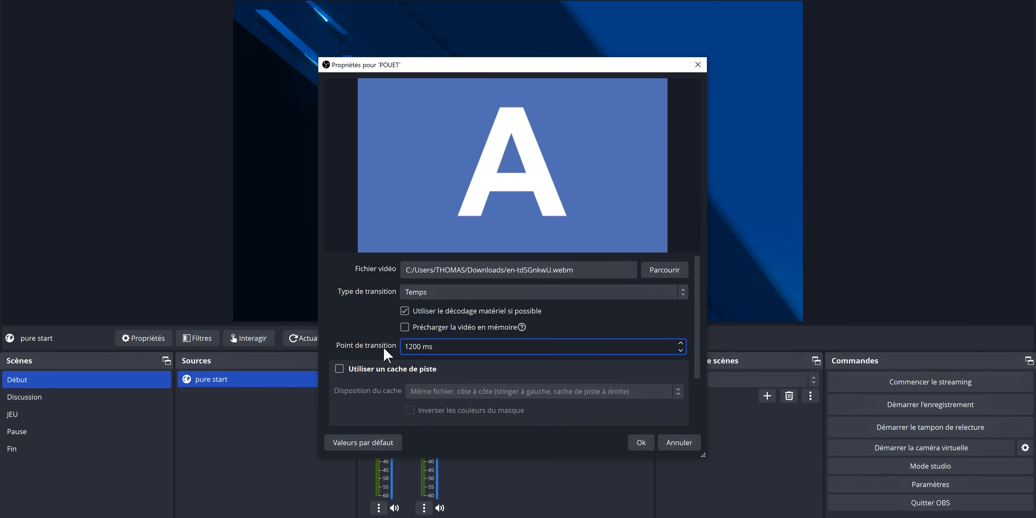
pyautogui.click(636, 445)
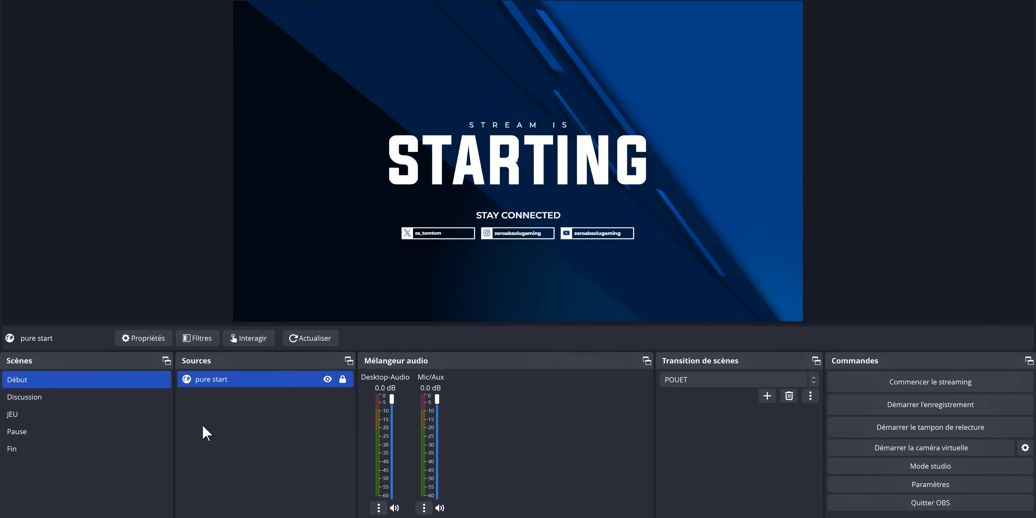
pyautogui.click(47, 415)
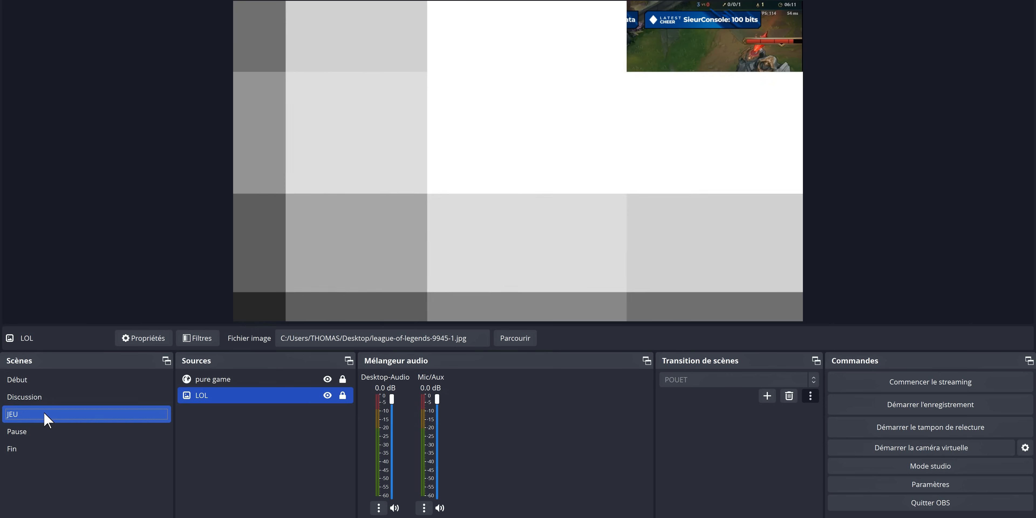